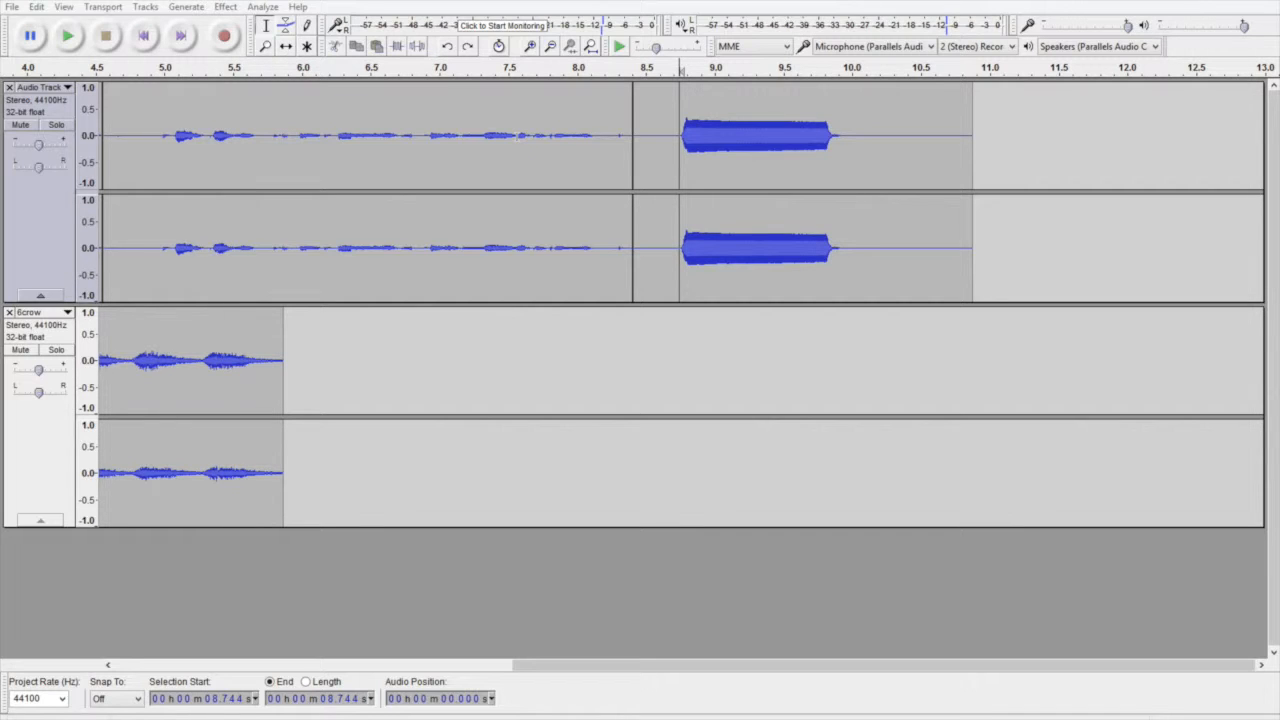
Step: Play the upper audio track from about 7.57 s to hear the speech followed by the loud tone
click(517, 140)
key(XF86AudioRaiseVolume)
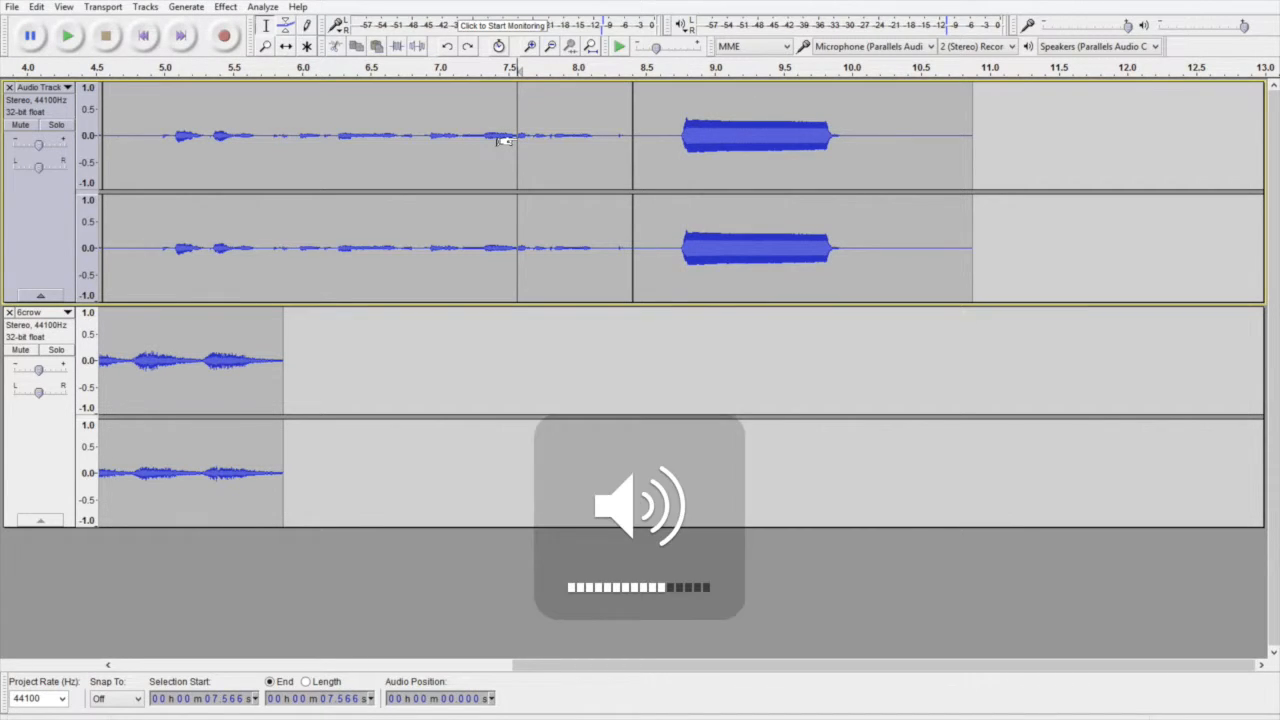
key(space)
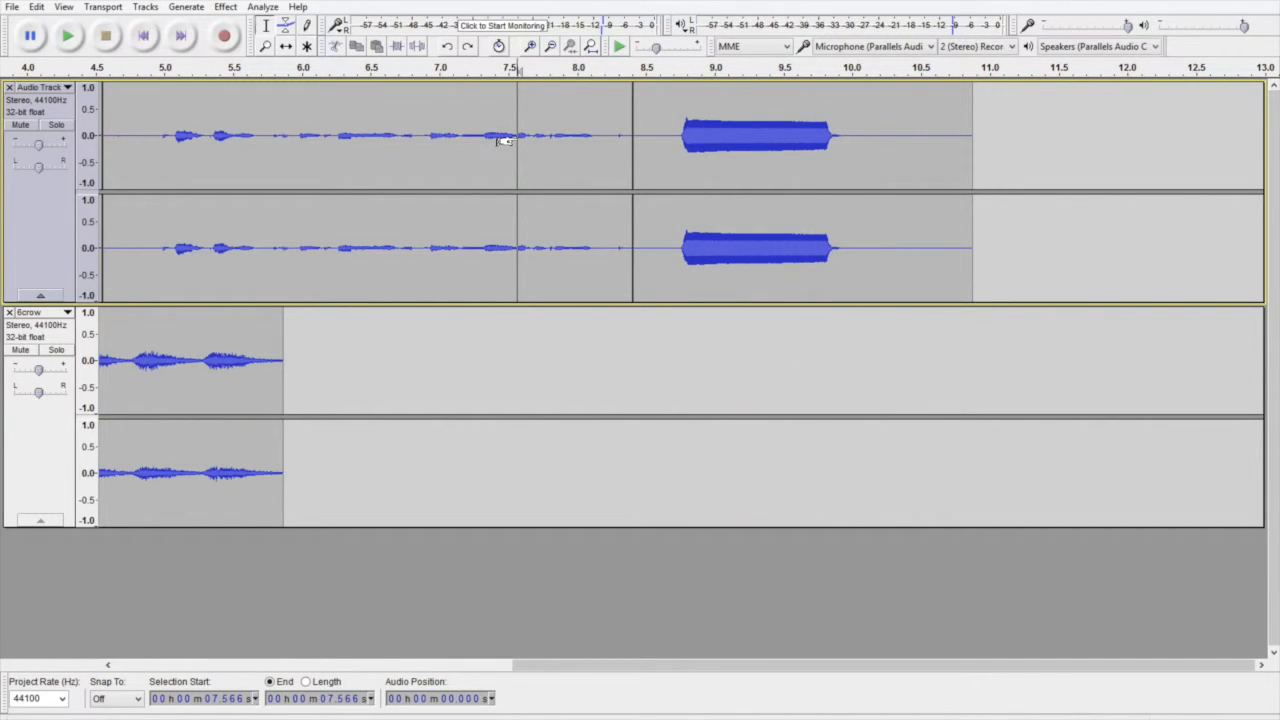
key(XF86AudioMute)
Step: Lower the volume of the upper track's last clip, which contains the tone, with the Envelope Tool
click(287, 25)
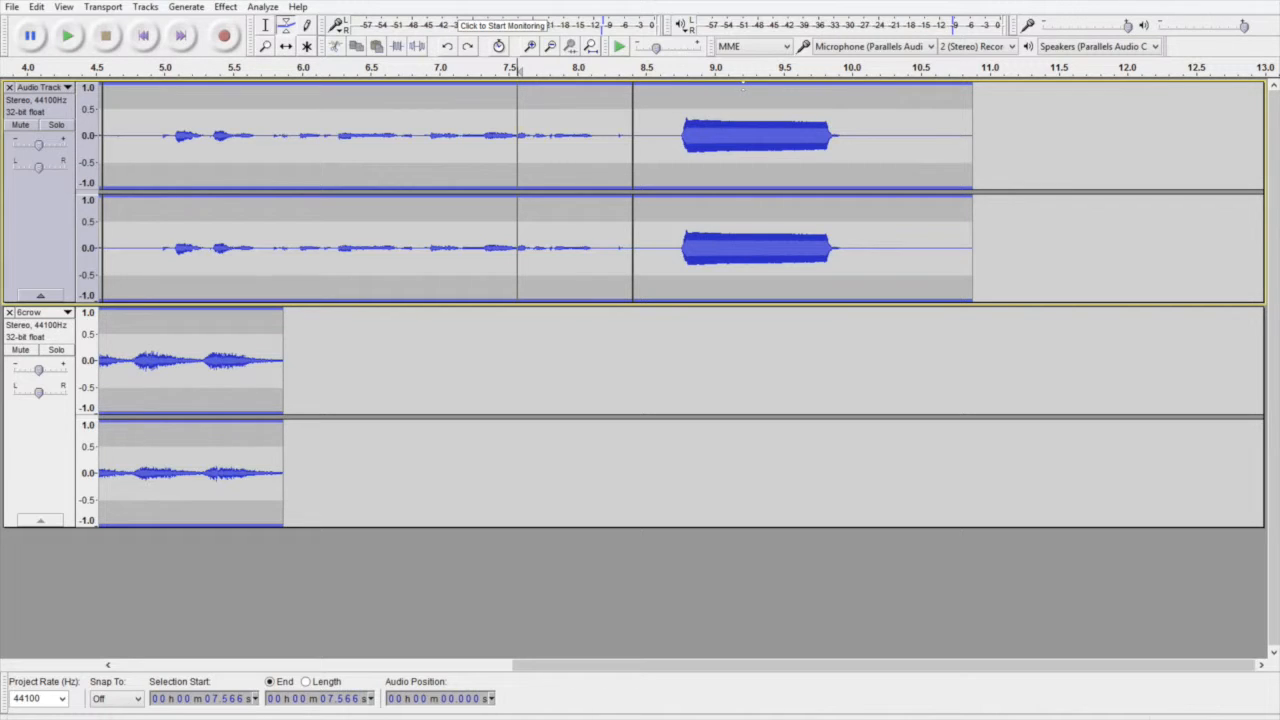
click(744, 88)
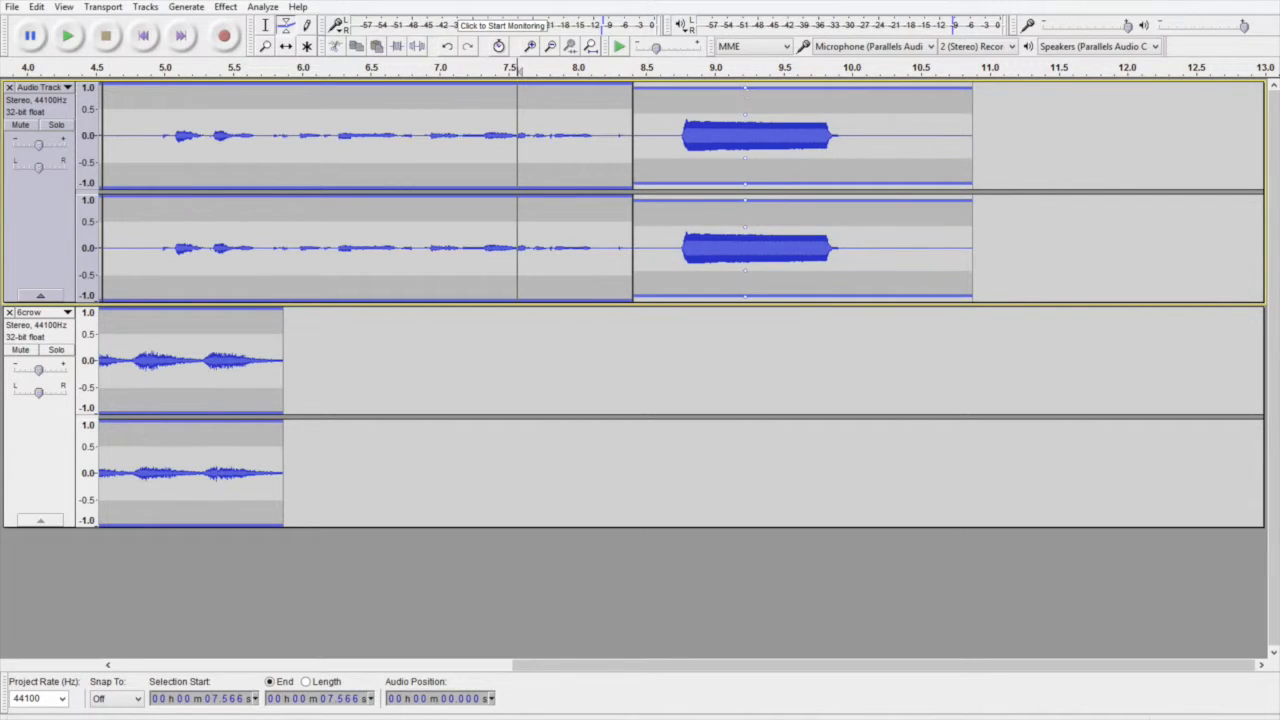
drag(738, 88, 742, 116)
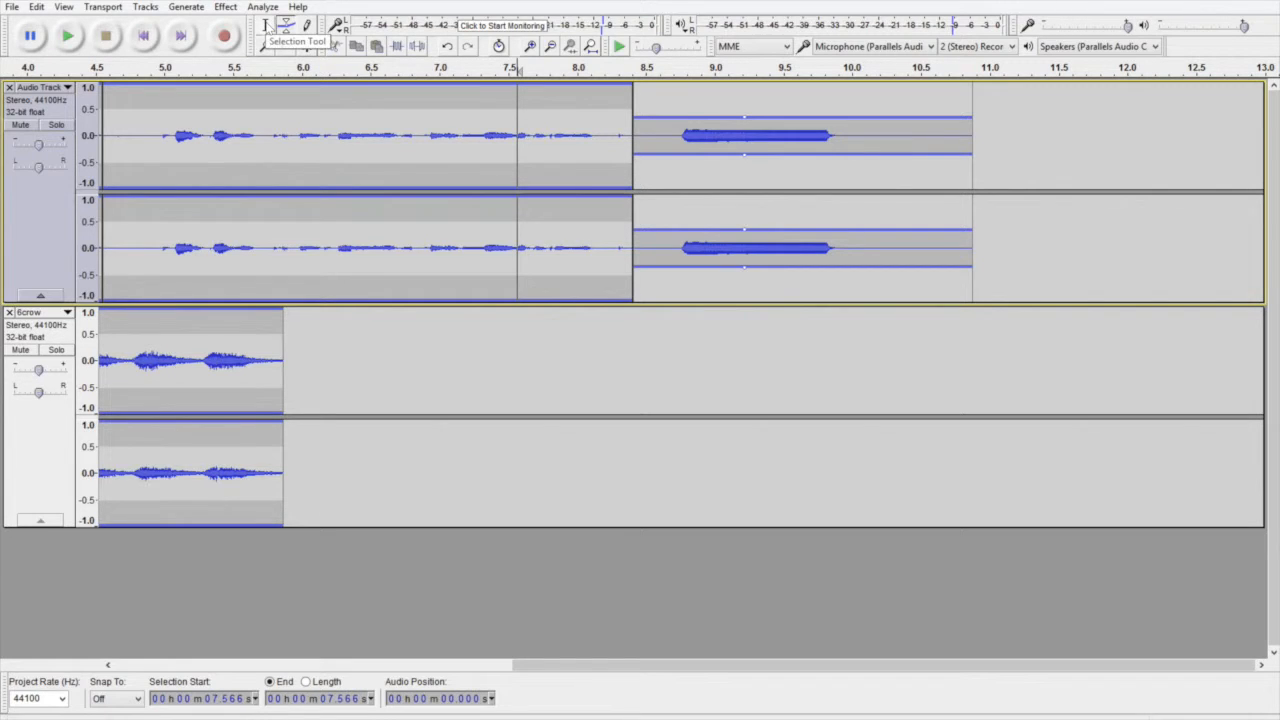
Step: Return to the Selection Tool and play the upper track from about 7.45 s to check the tone's loudness
click(266, 25)
click(501, 117)
key(XF86AudioRaiseVolume)
key(space)
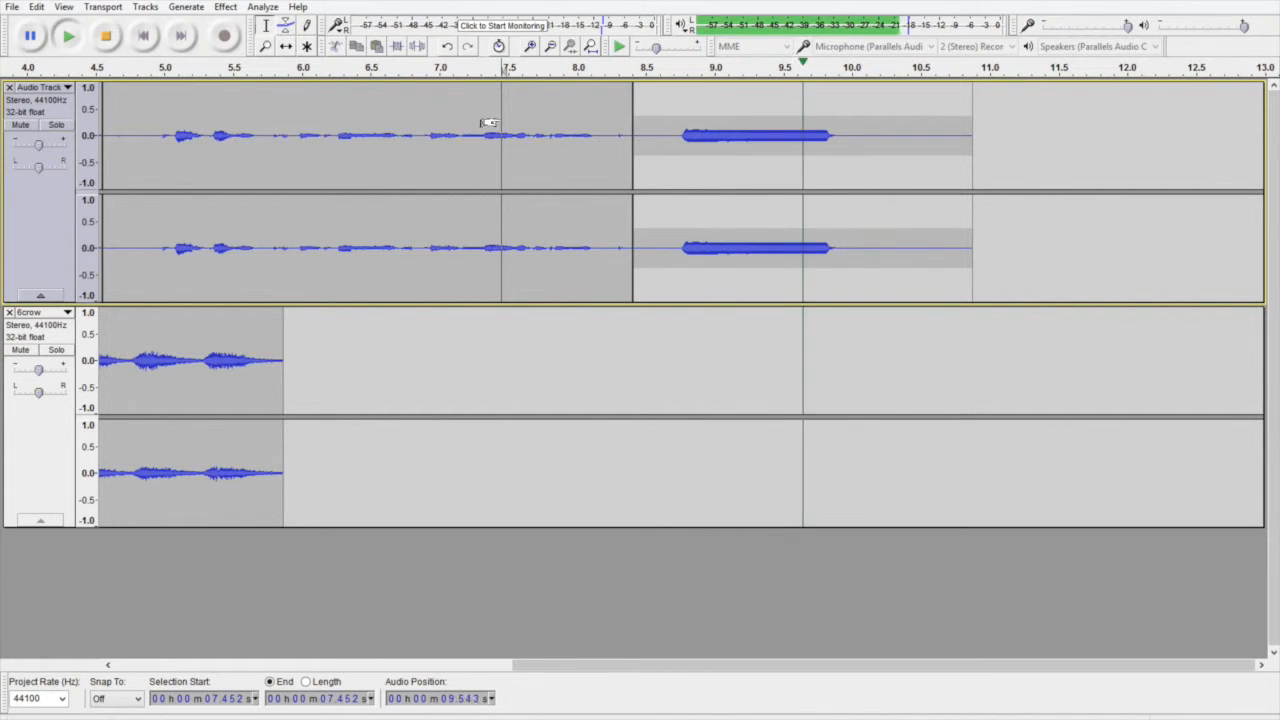
key(space)
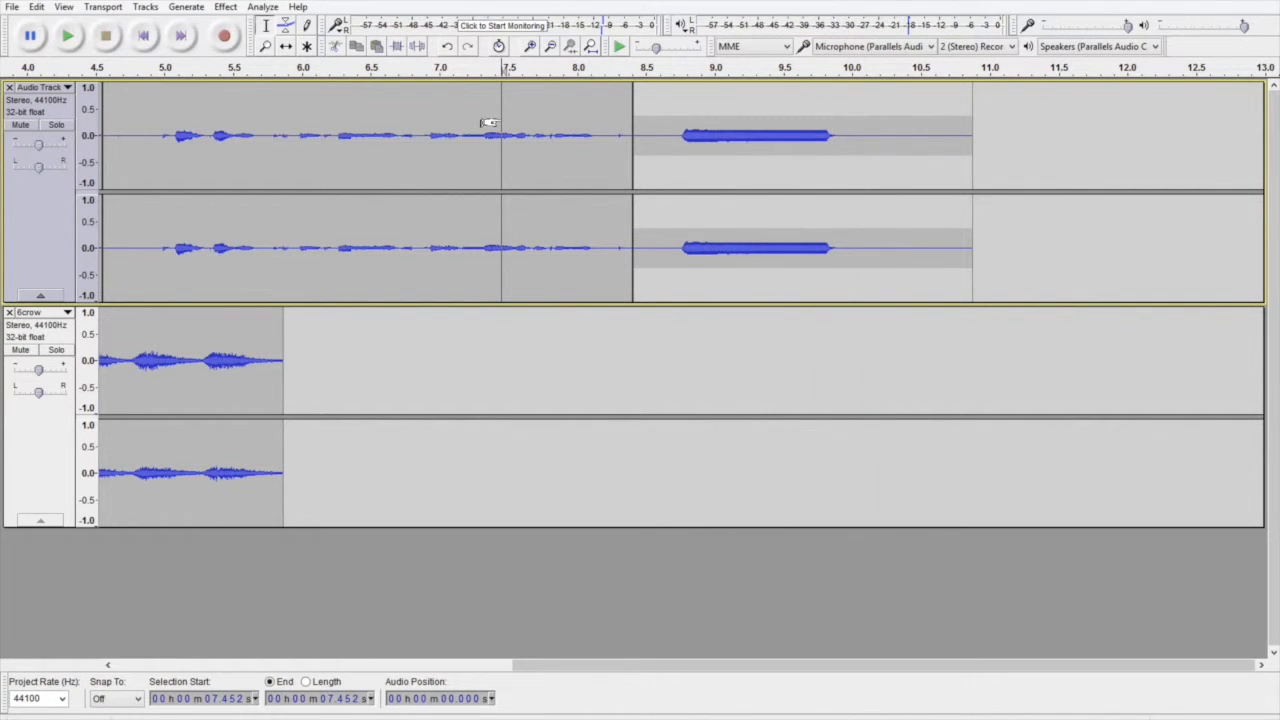
key(XF86AudioMute)
Step: Undo the last envelope change on the tone clip
click(36, 7)
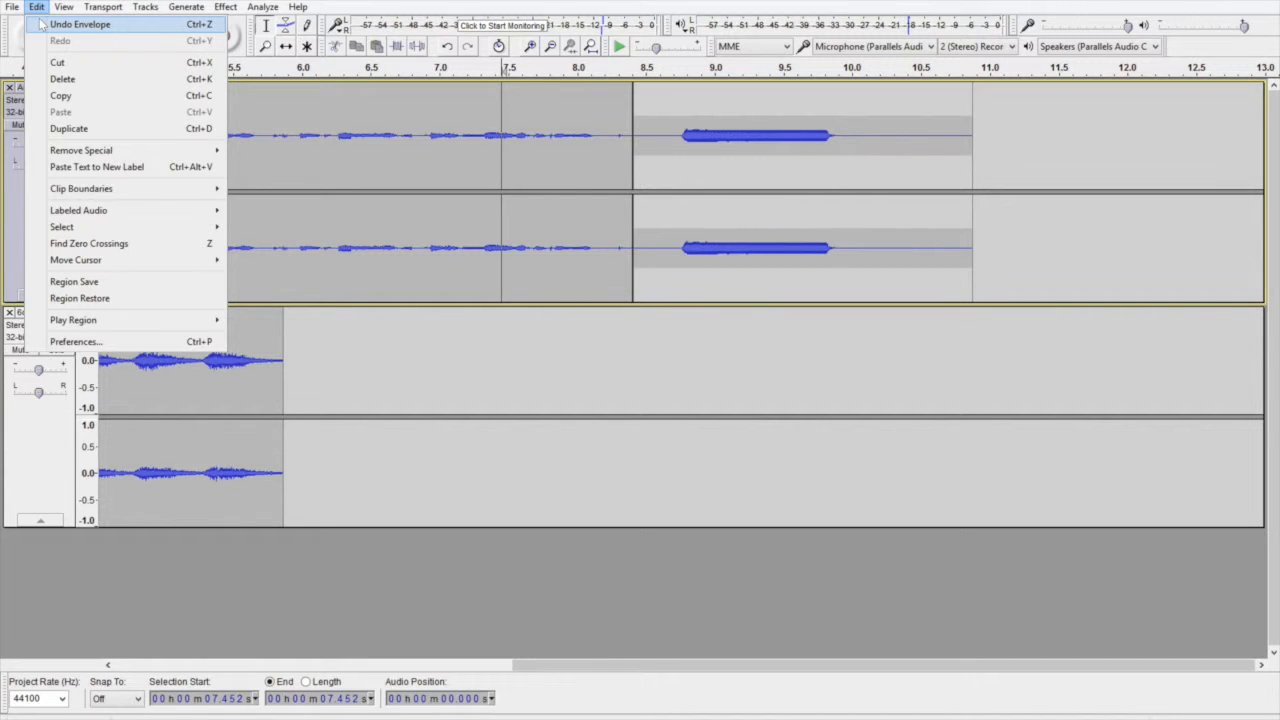
click(55, 30)
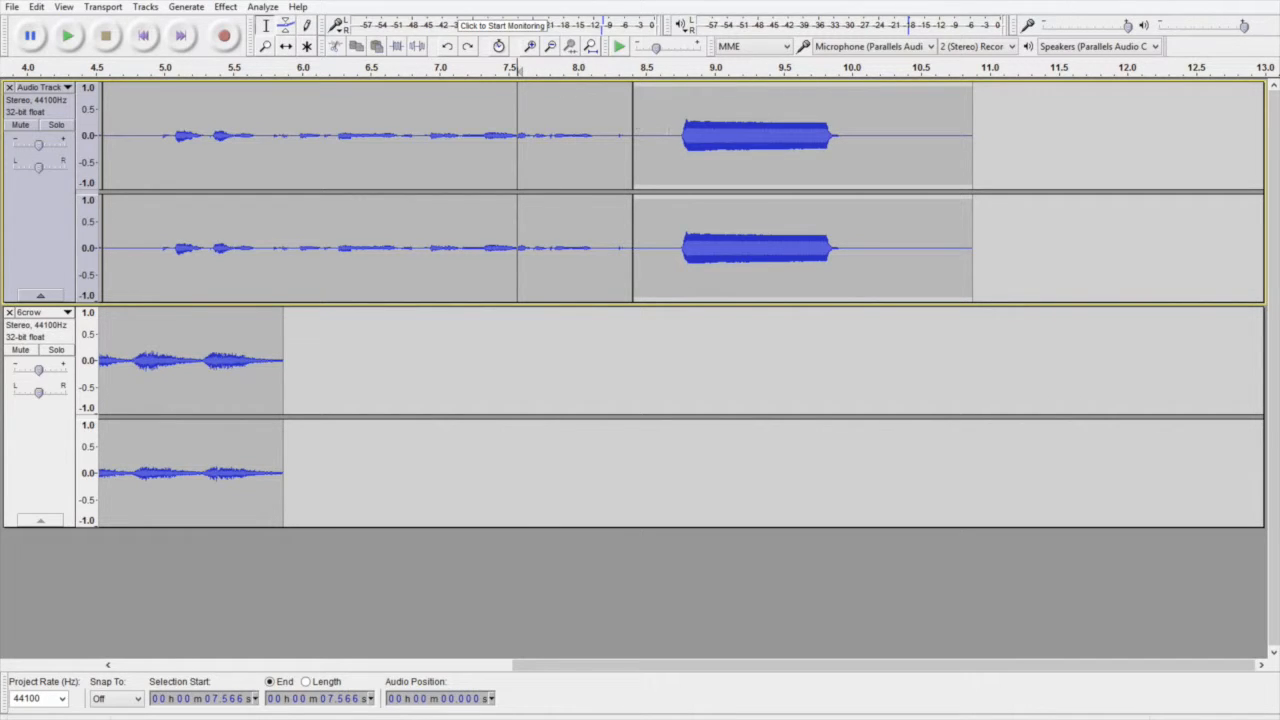
Step: Apply the Wahwah effect with its existing settings to the tone between about 8.67 s and 9.99 s
drag(669, 135, 850, 135)
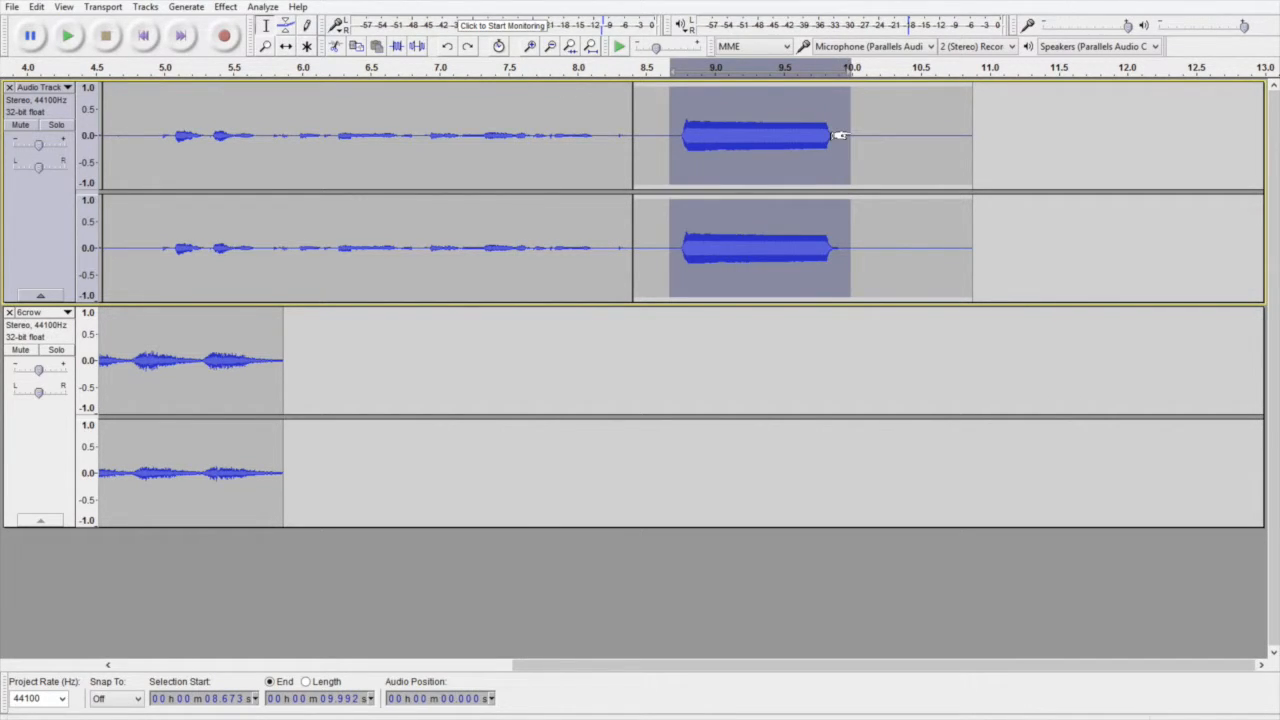
click(226, 7)
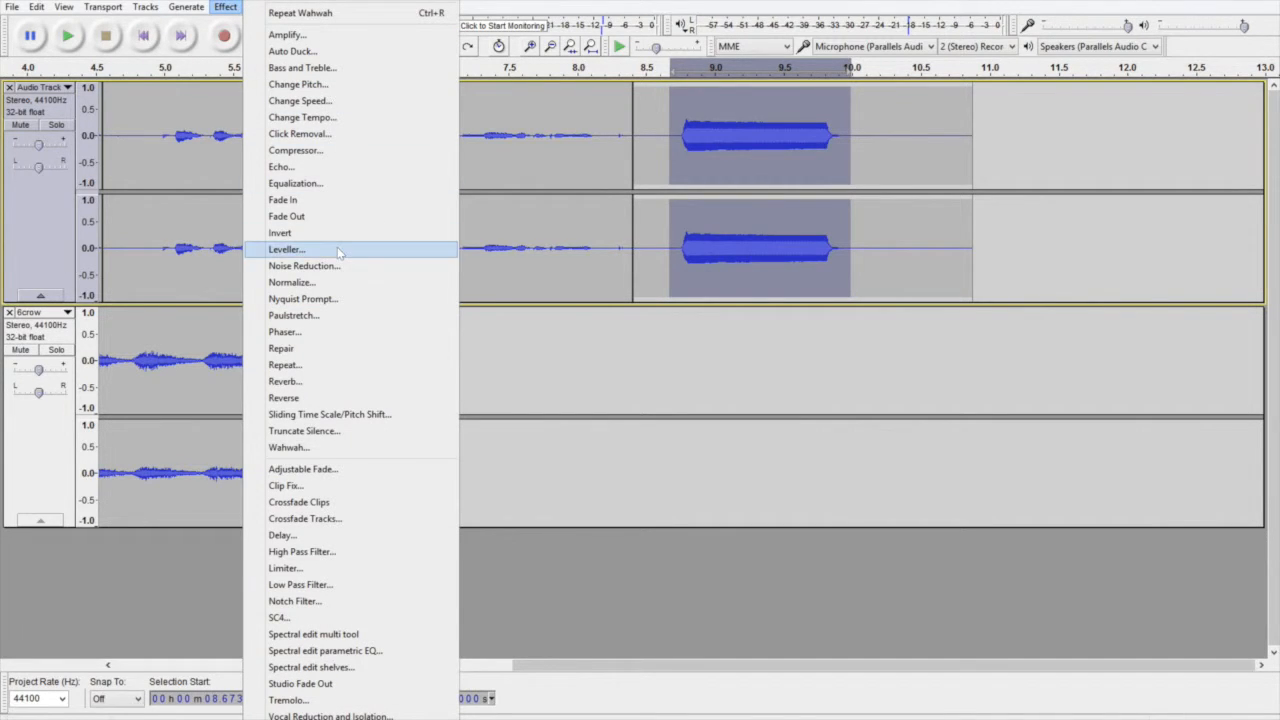
click(282, 450)
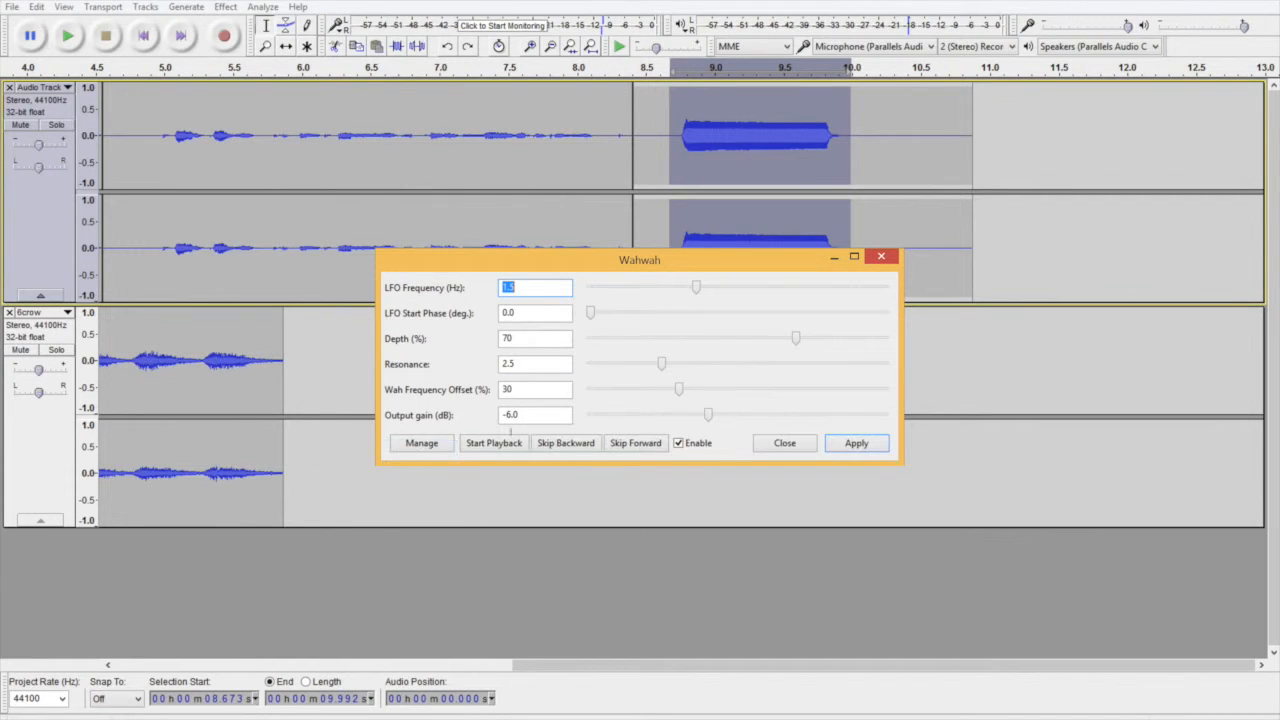
click(836, 446)
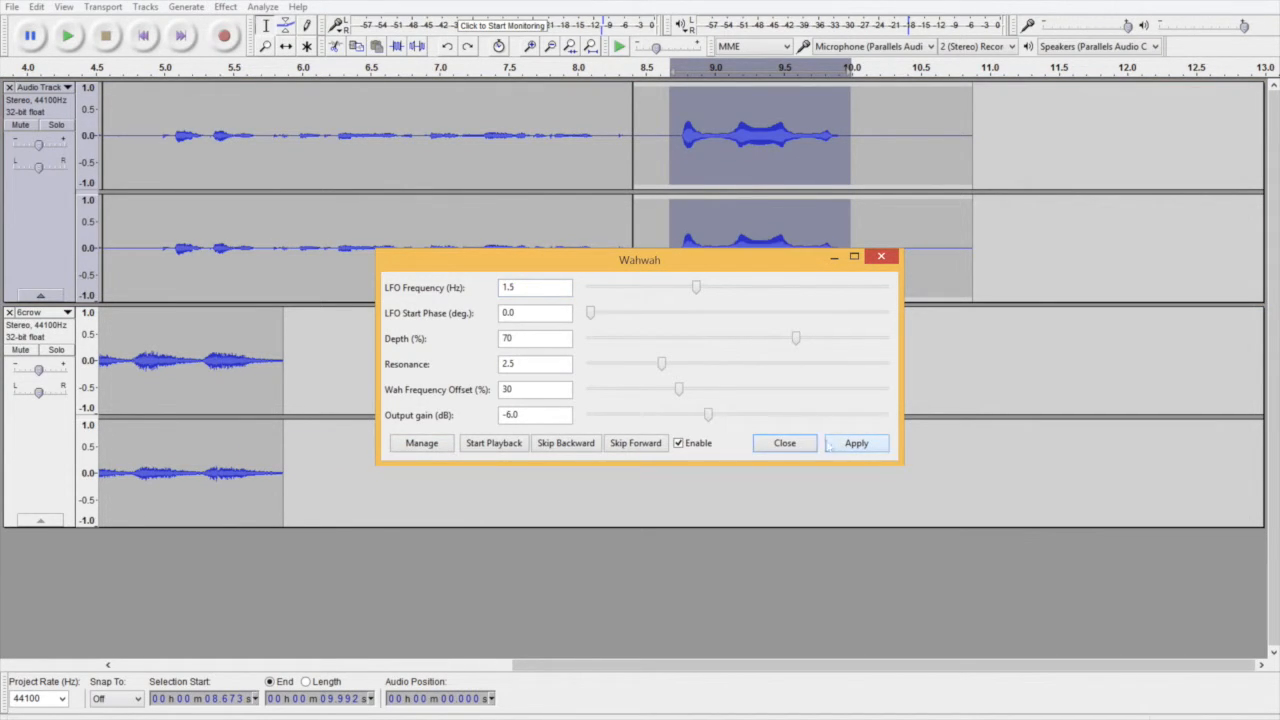
click(810, 443)
Step: Play the upper track from about 8.71 s to listen to the Wahwah effect on the tone
click(676, 141)
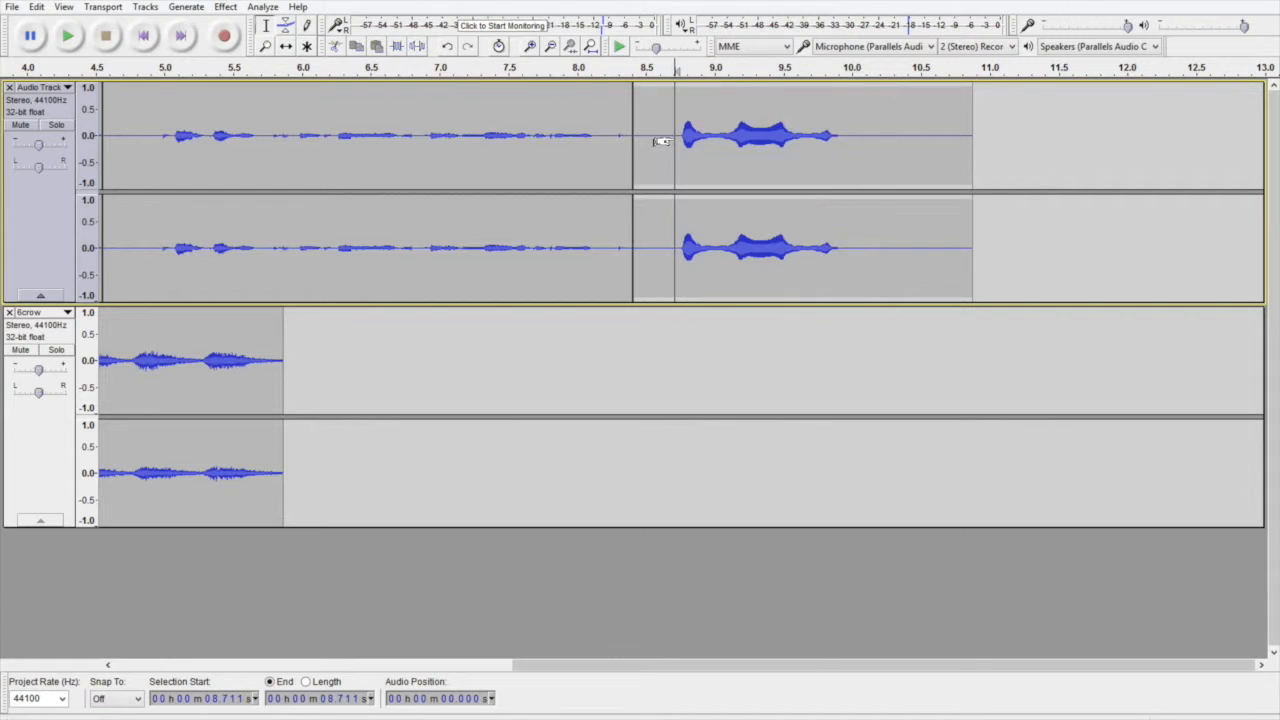
key(XF86AudioRaiseVolume)
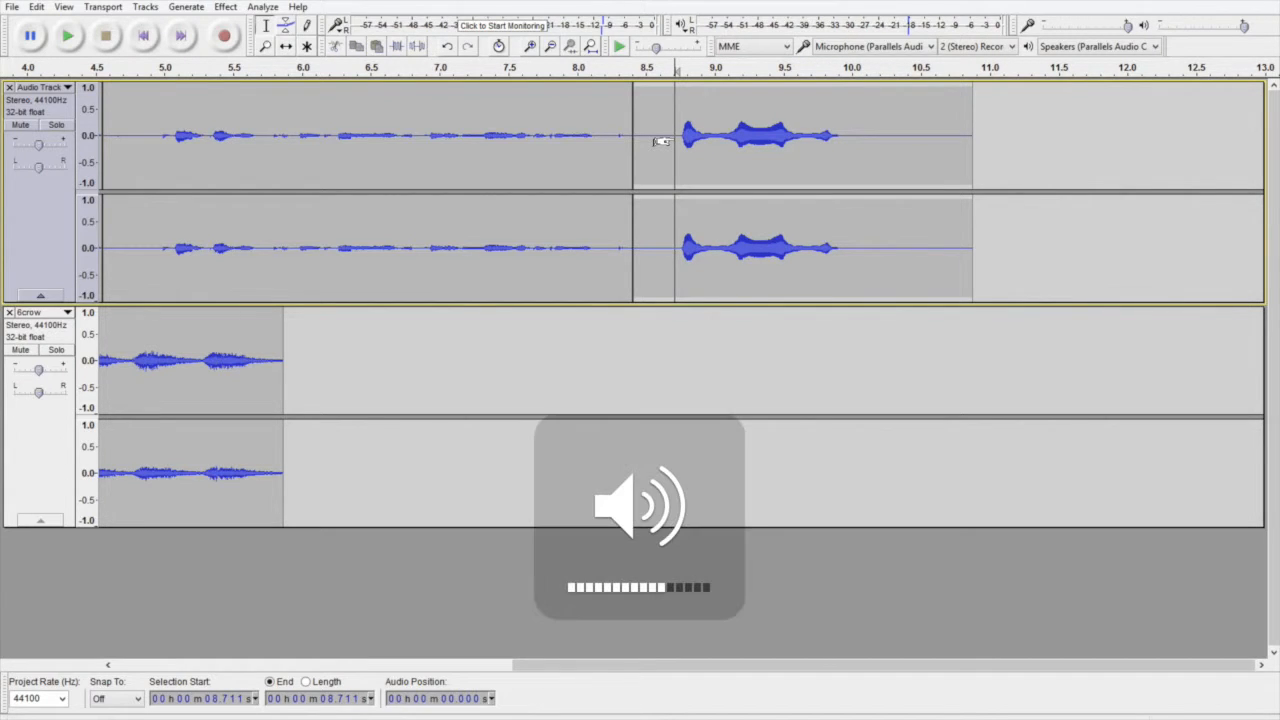
key(space)
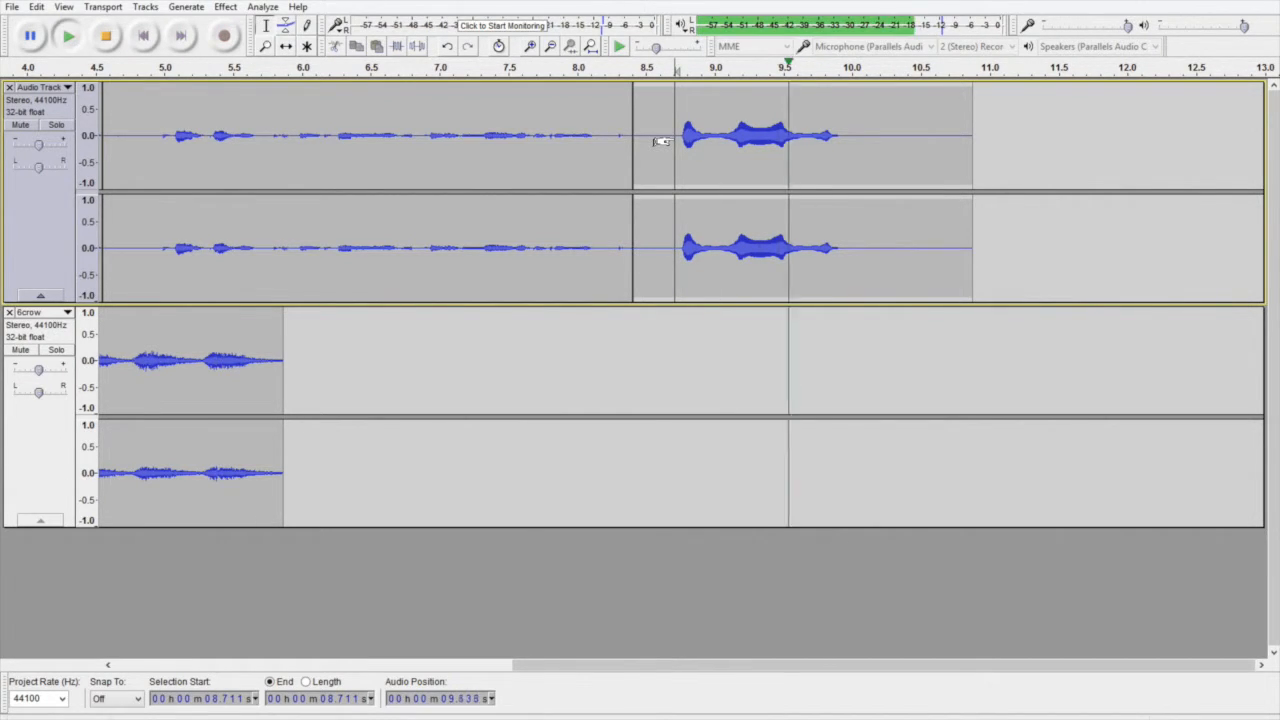
key(space)
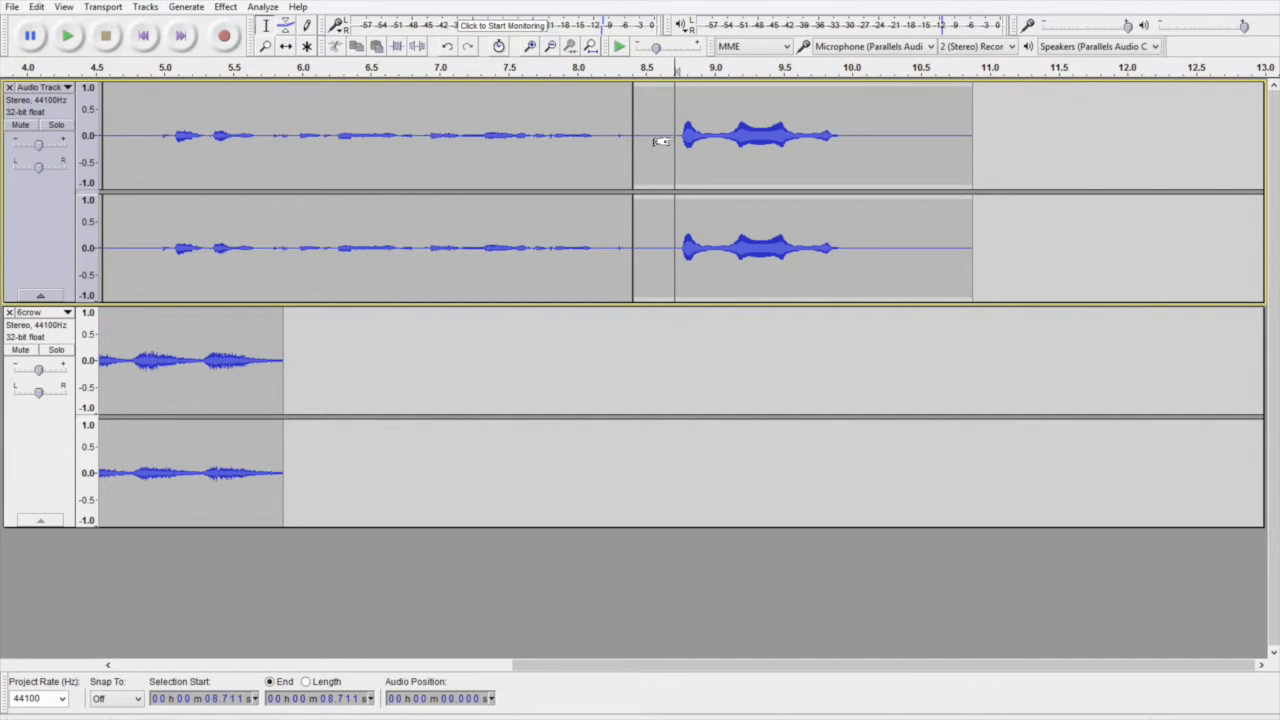
key(XF86AudioMute)
Step: Save the project
click(12, 7)
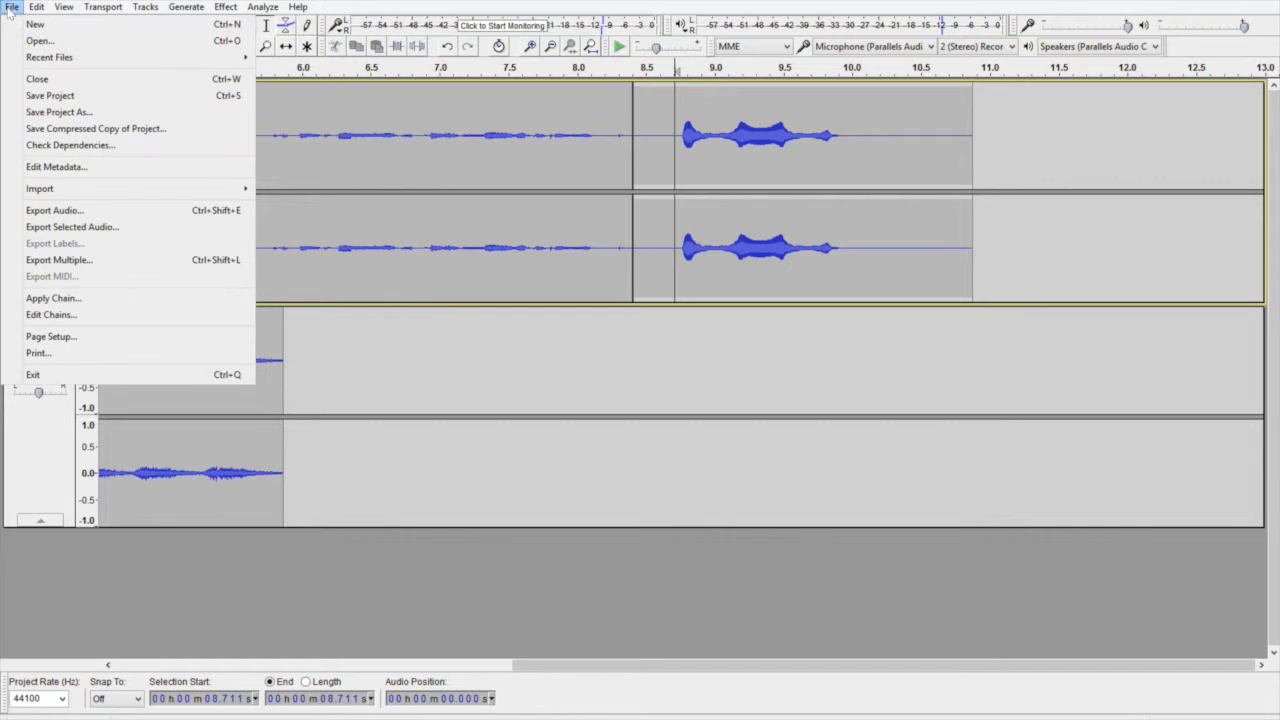
click(46, 96)
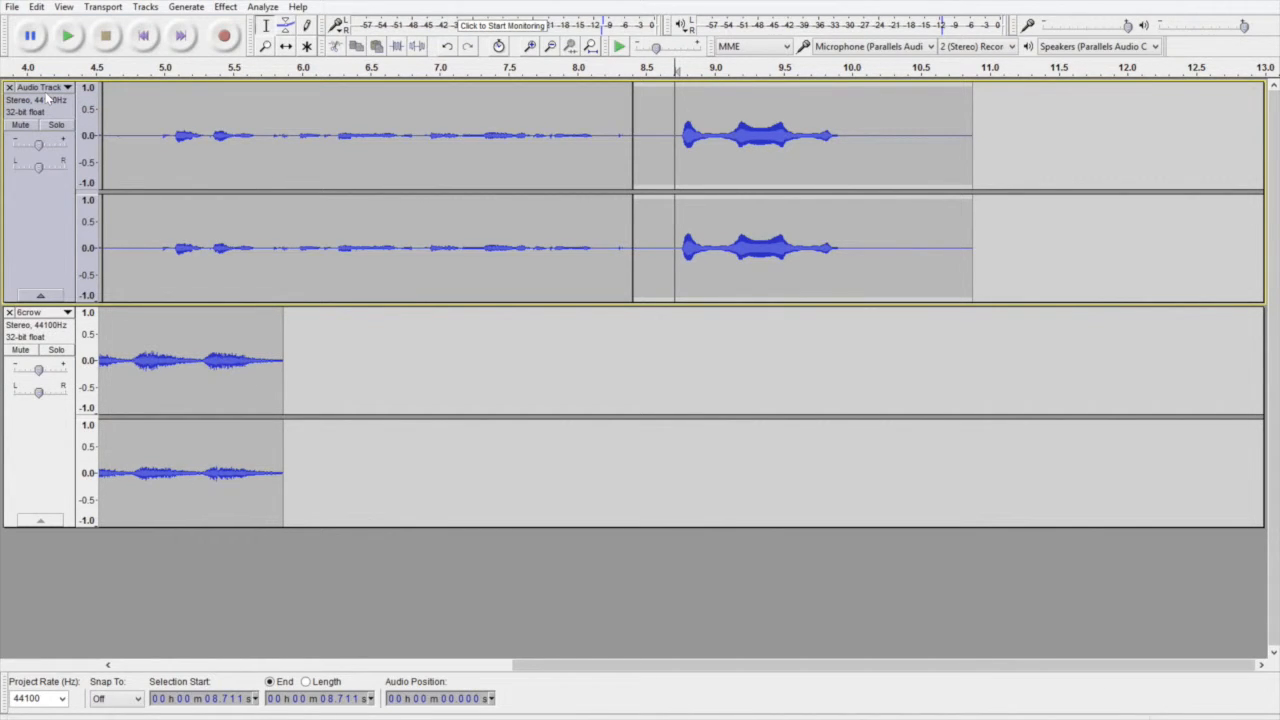
Step: Export the audio to the Desktop as an MP3 file named 2016Grade8aTeam1, accepting the mixdown to two stereo channels
click(12, 7)
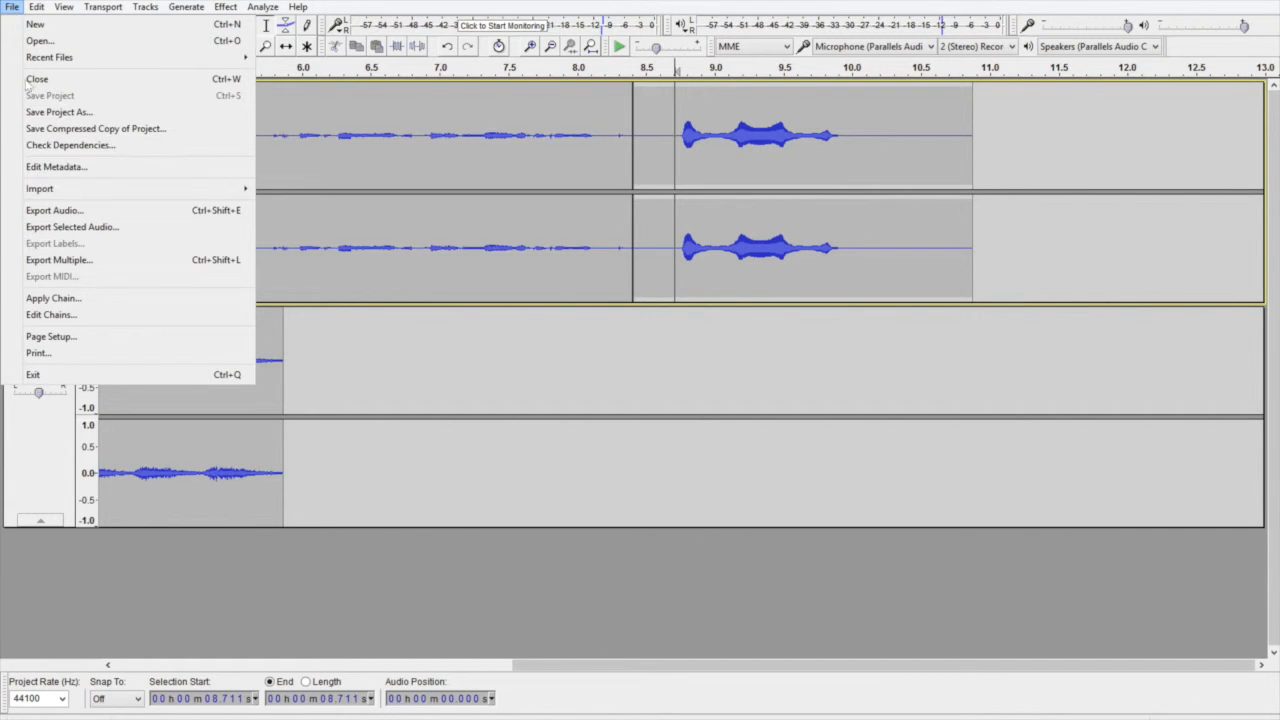
click(54, 210)
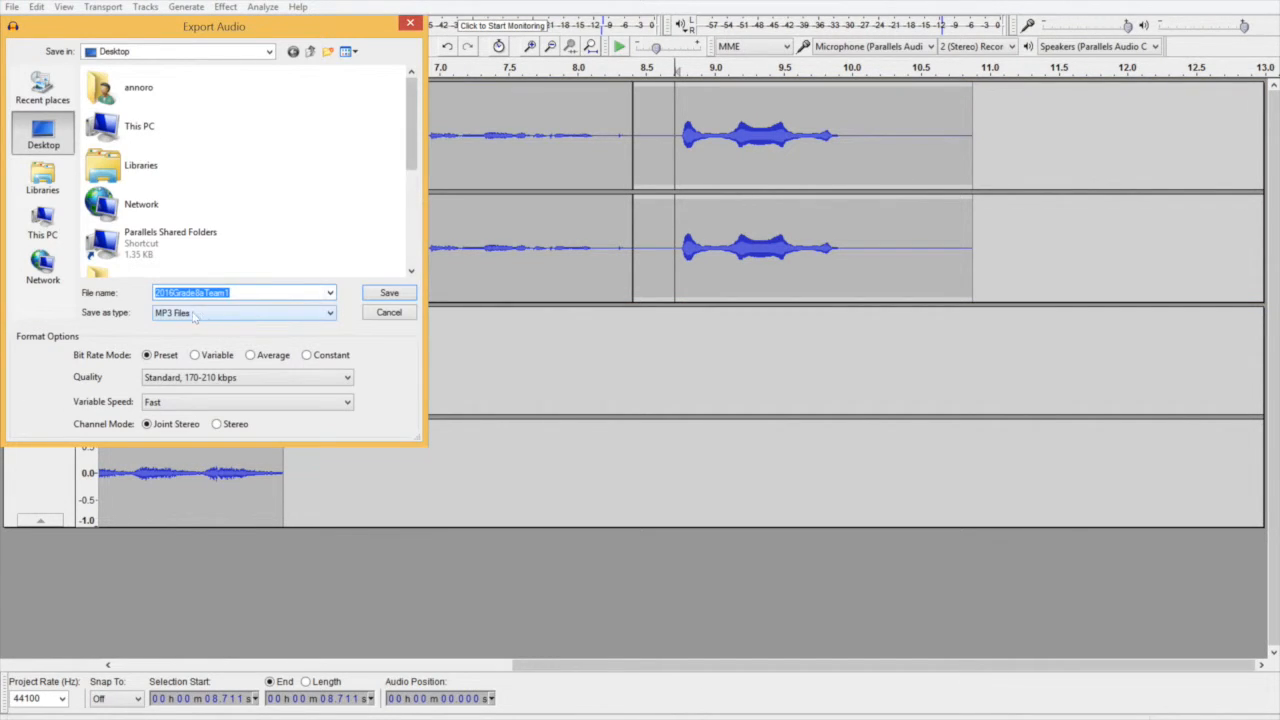
click(235, 316)
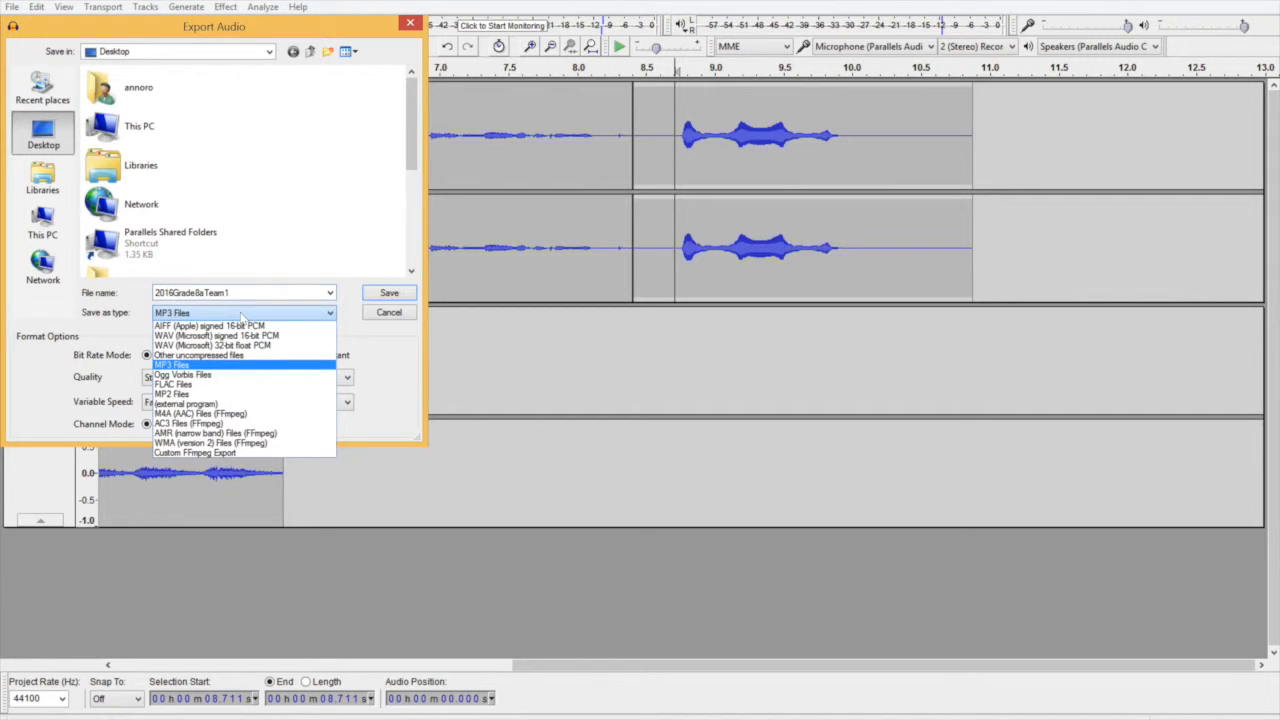
click(235, 366)
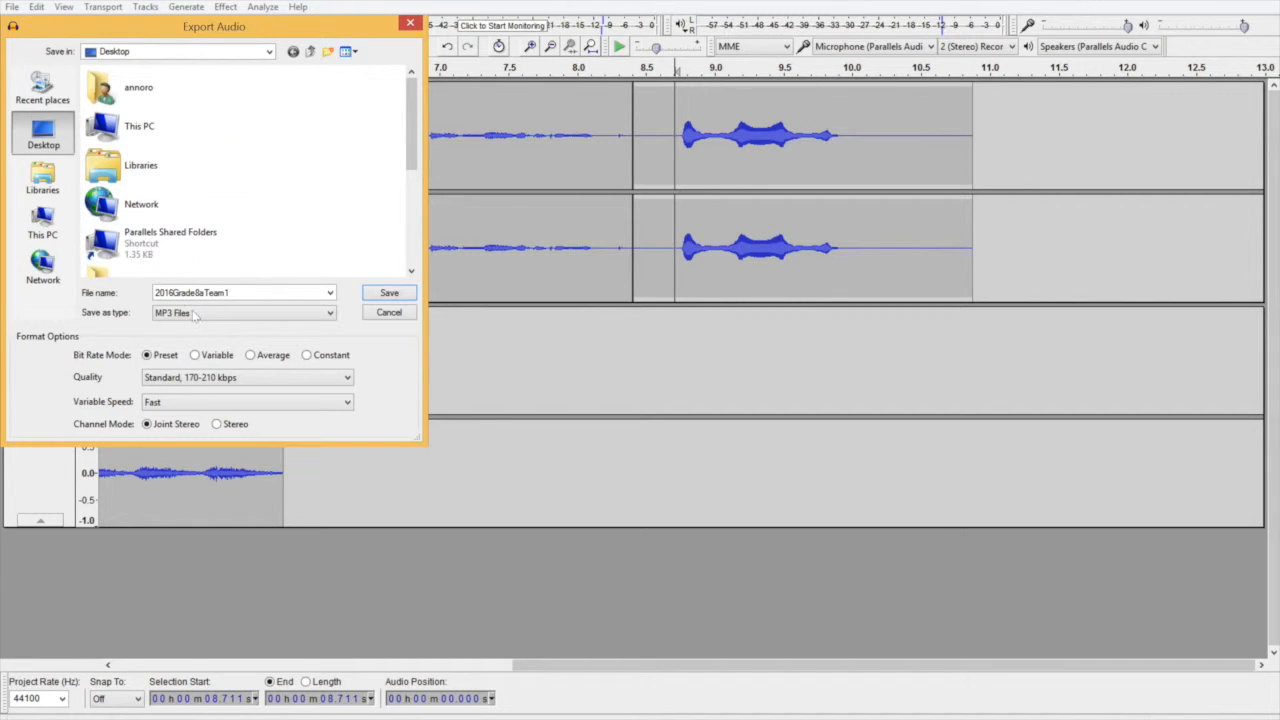
click(370, 295)
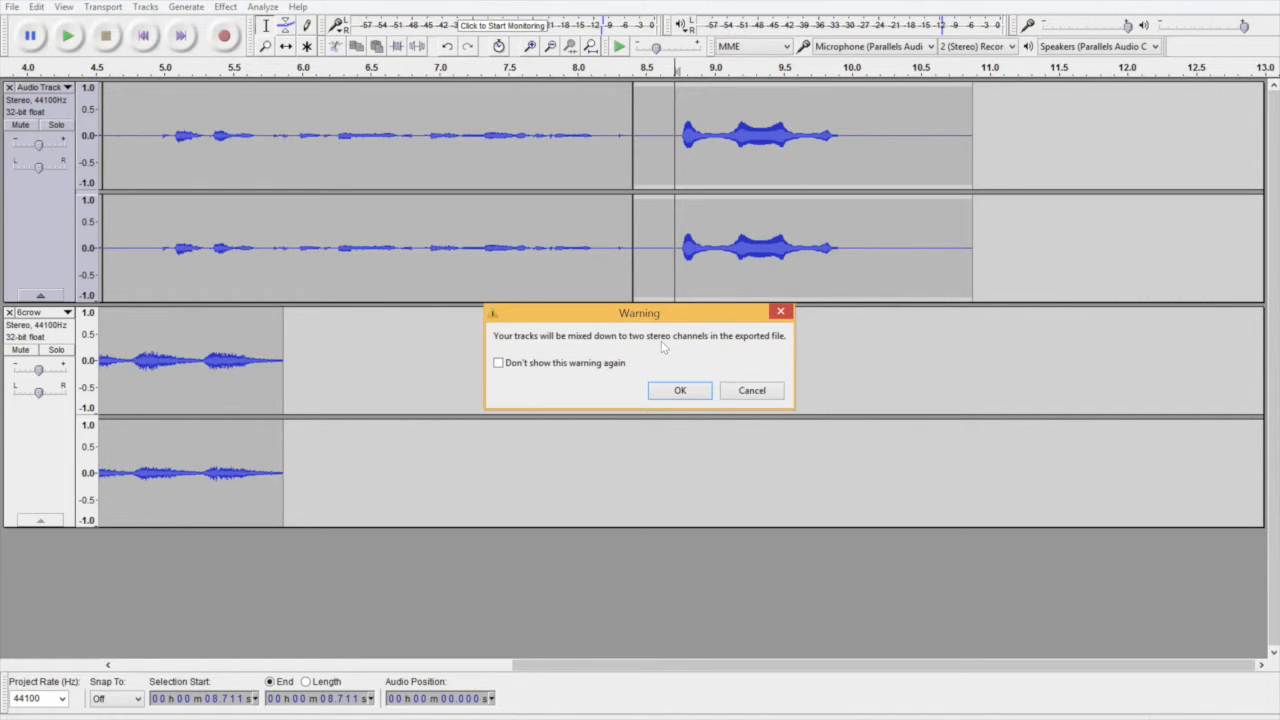
click(675, 392)
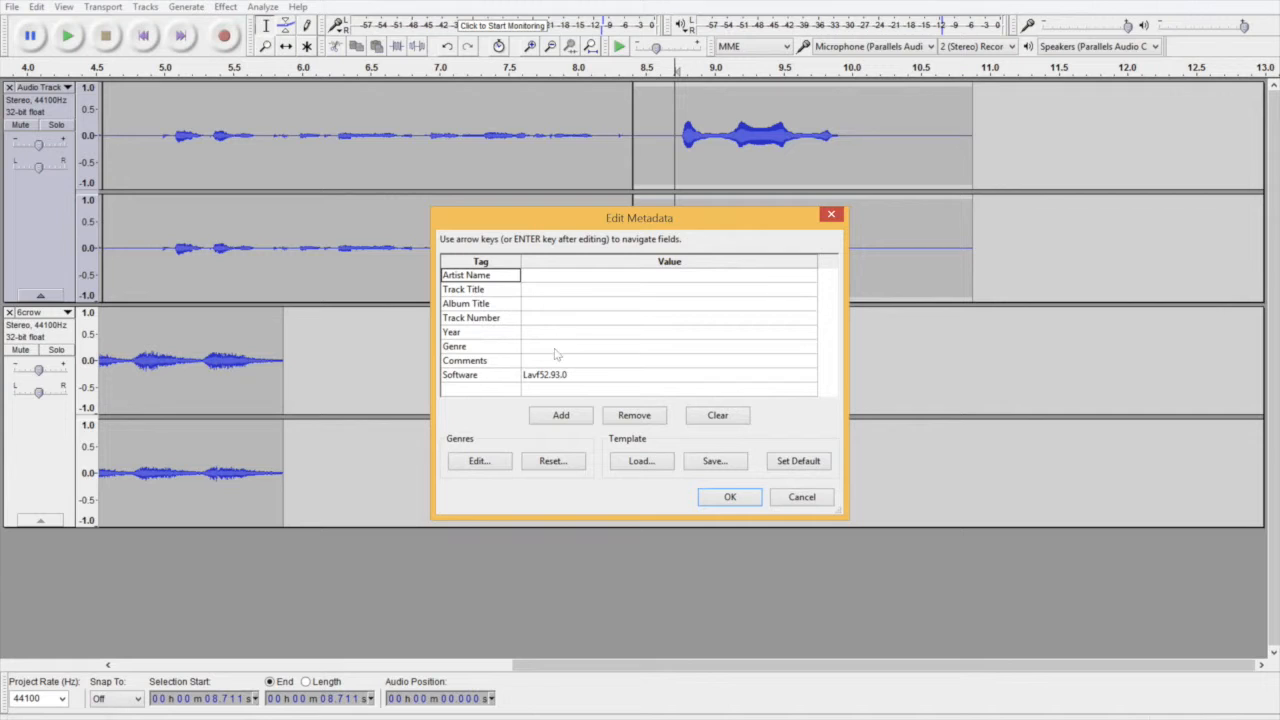
Step: Set the artist name to RCAN Technology and the track title to Story1 in the metadata, and complete the export
click(553, 277)
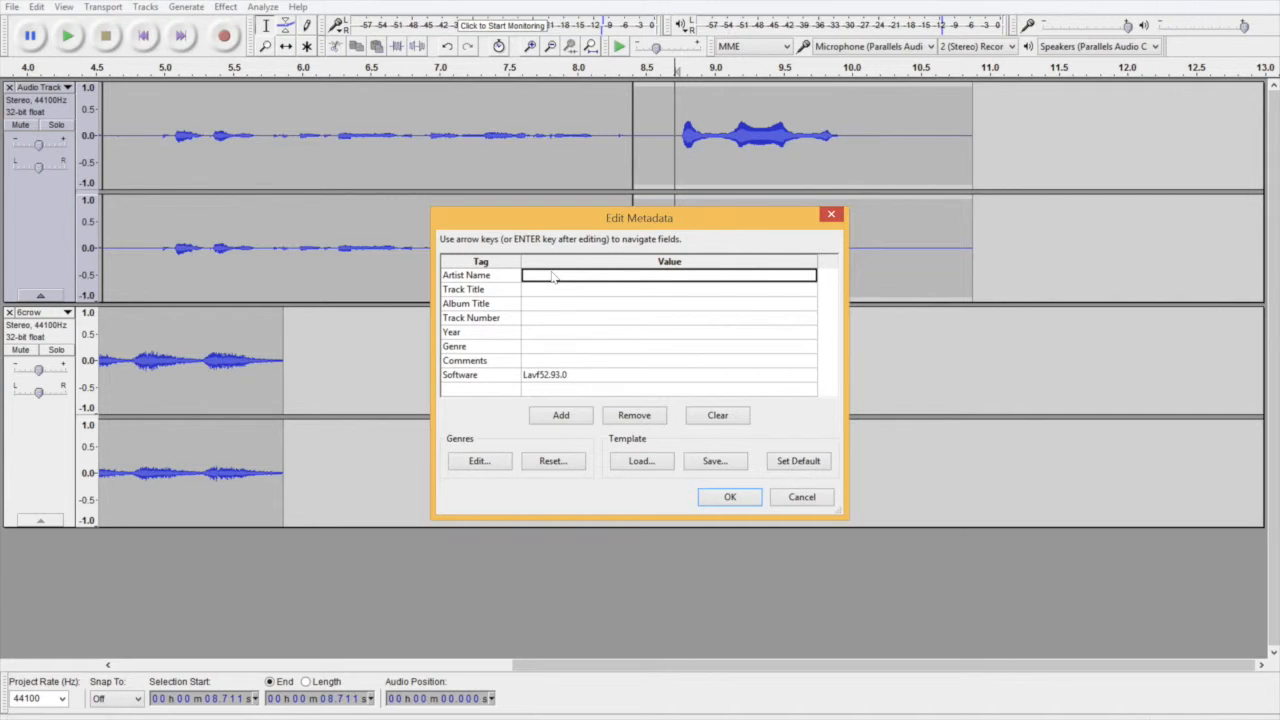
text(R)
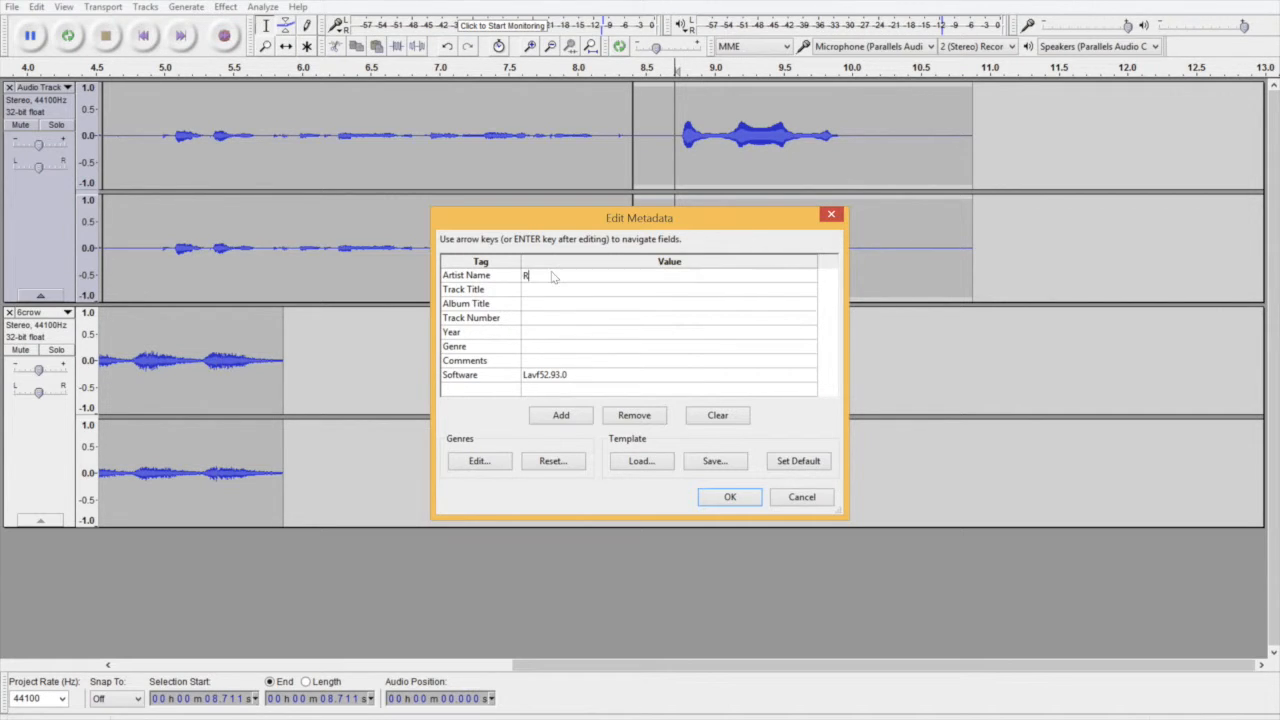
text(CAN Technology)
click(562, 293)
text(So)
key(BackSpace)
text(tory1)
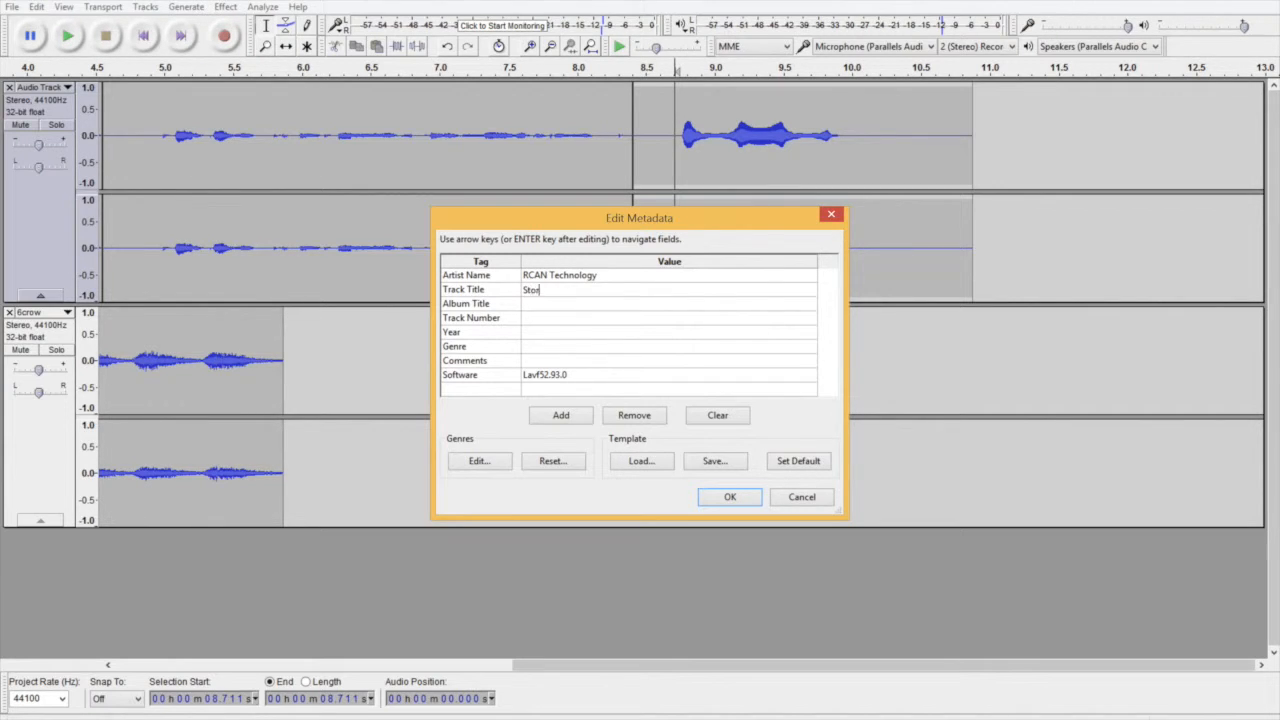
click(731, 500)
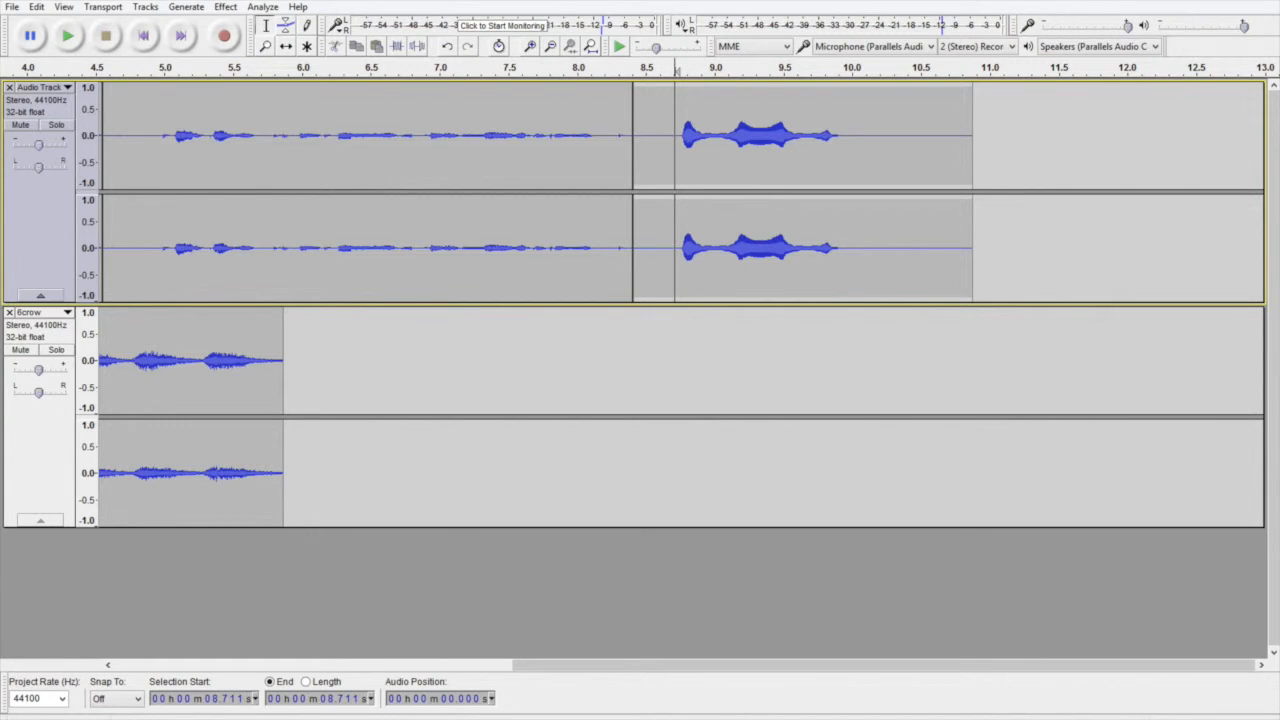
Step: Open the exported MP3 file 2016Grade8aTeam1 from the Desktop
click(11, 7)
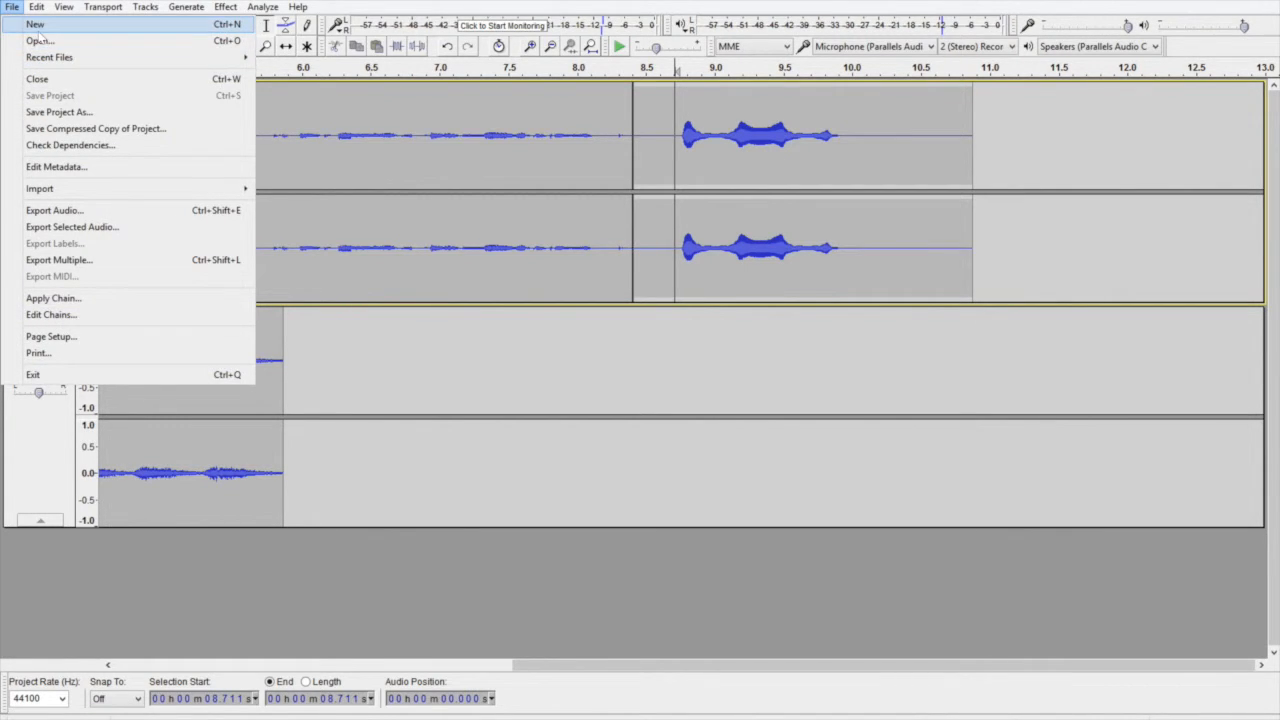
click(43, 45)
click(43, 135)
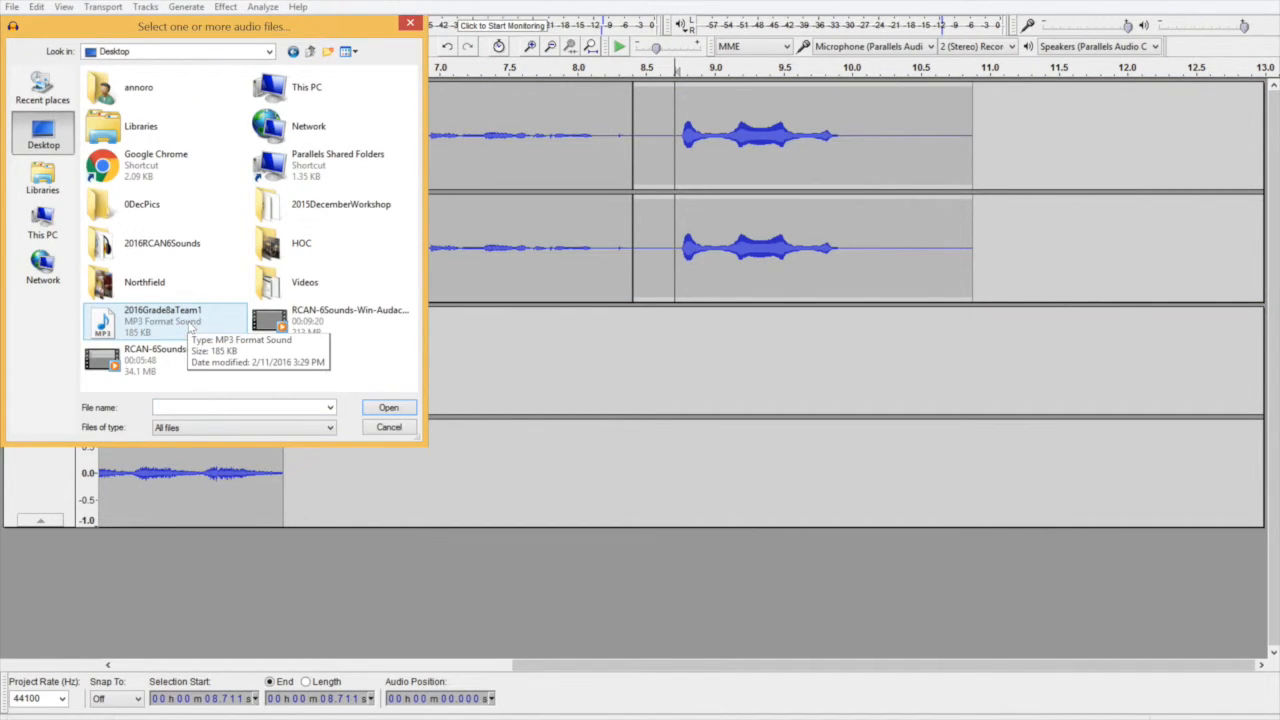
double_click(190, 325)
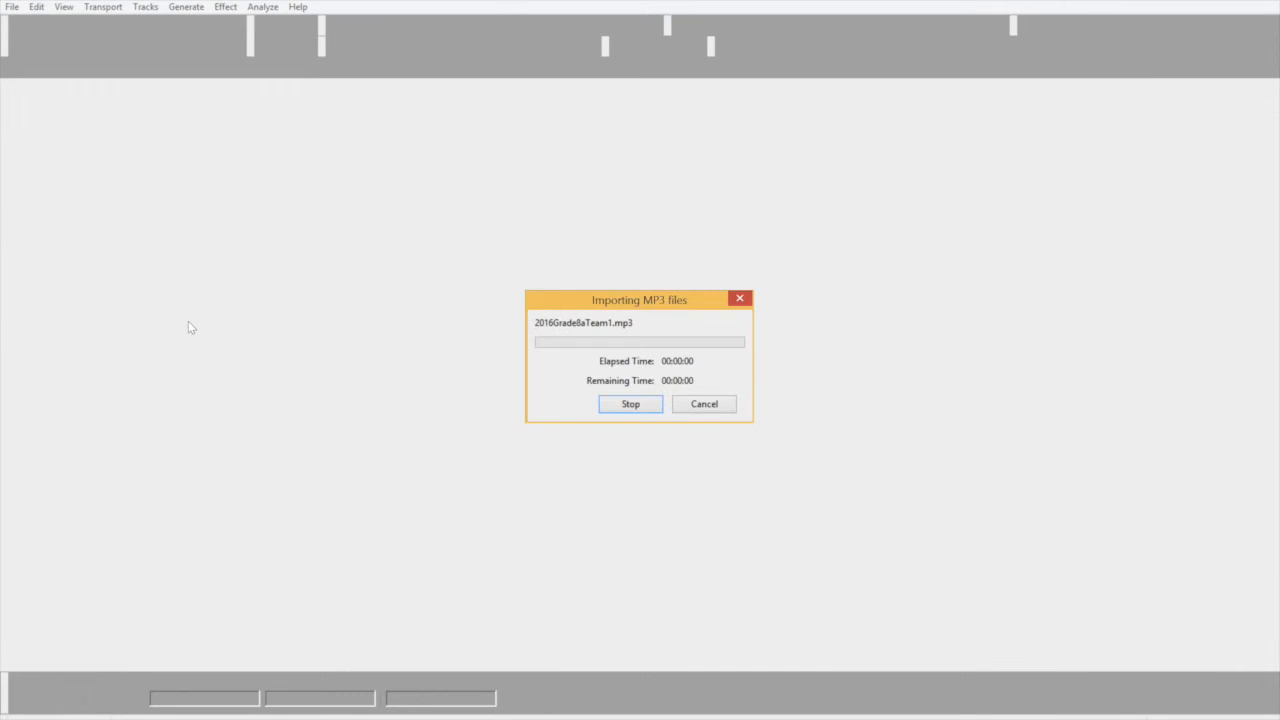